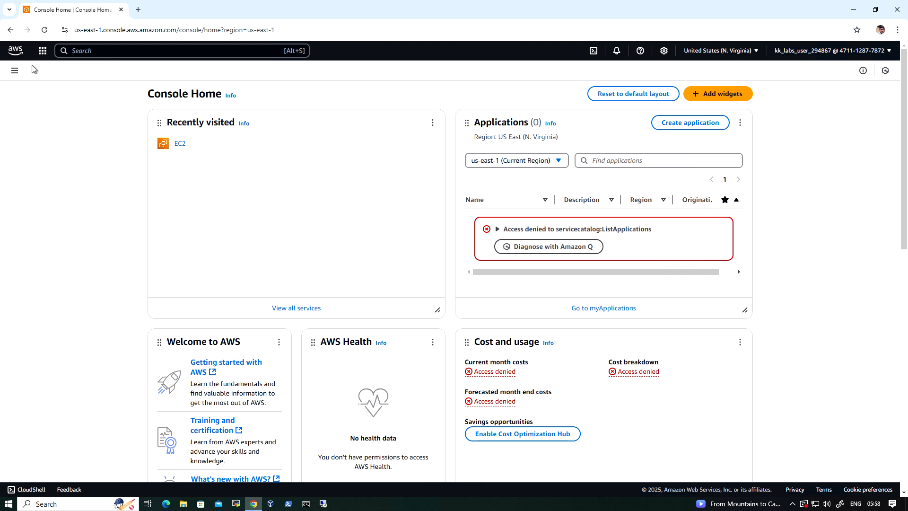
Step: Open the EC2 service from the Compute category and start launching a new instance
click(42, 52)
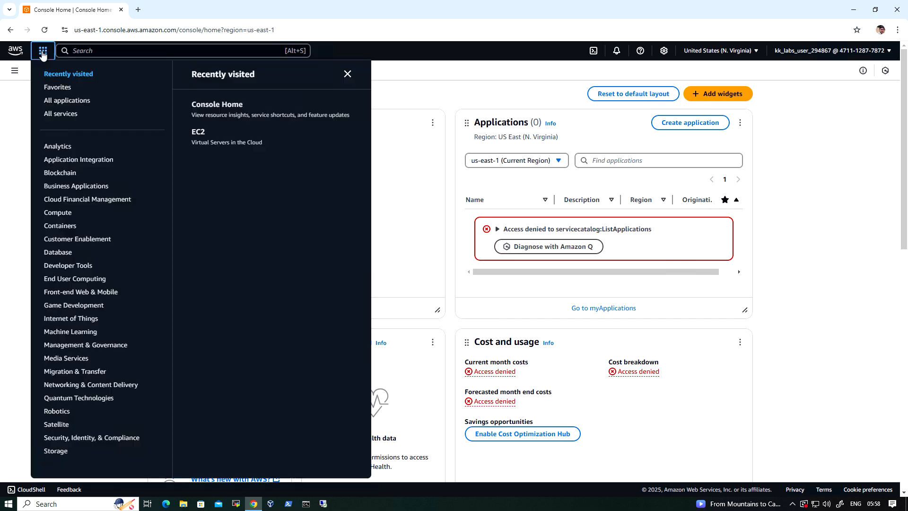
click(57, 212)
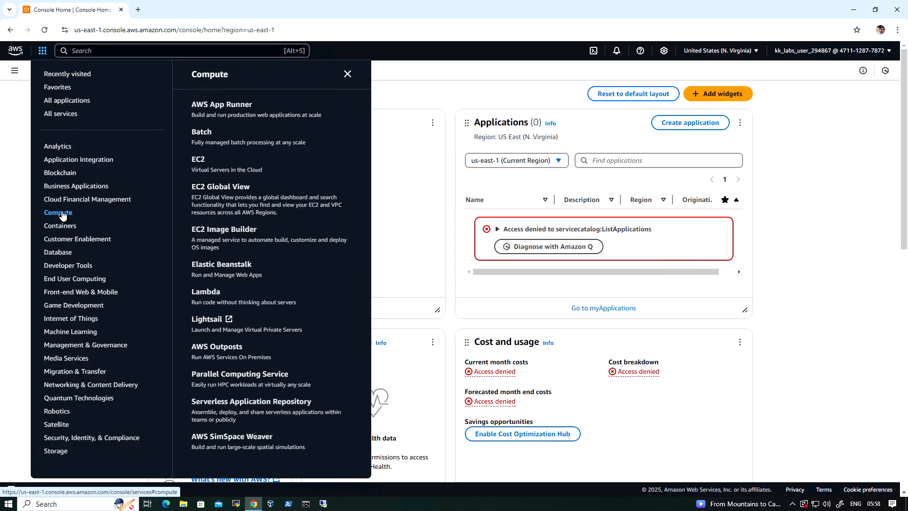
click(200, 161)
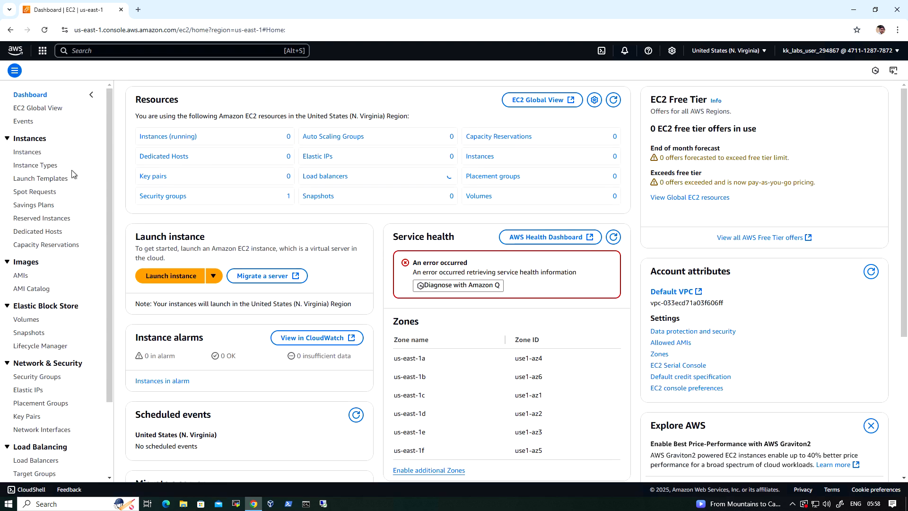
click(180, 281)
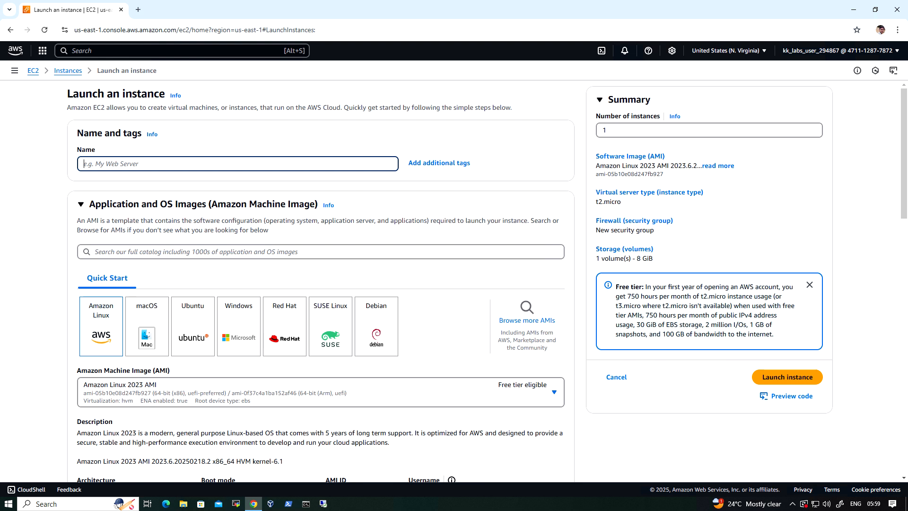
Step: Name the instance ubuntu-vm, choose the Ubuntu Server 24.04 LTS image, and check its default username
text(ubuntu-vm)
scroll(204, 331, down, 1)
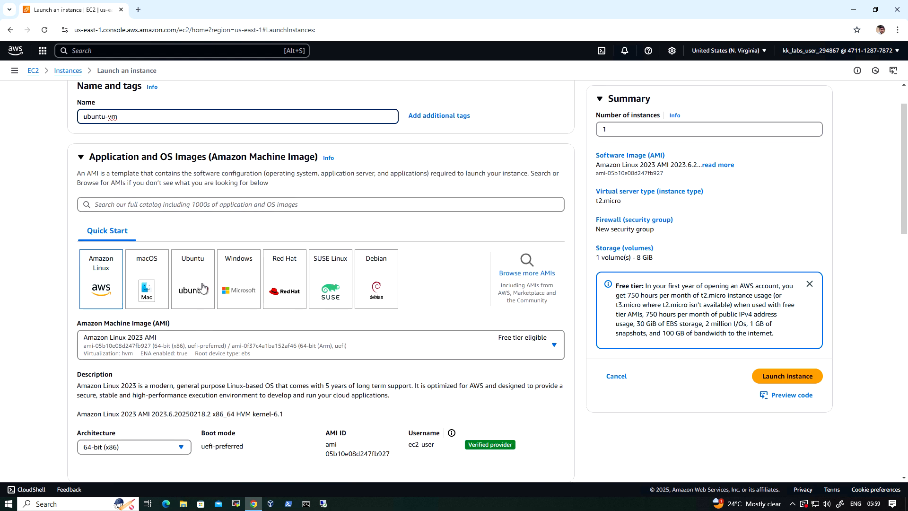
click(197, 282)
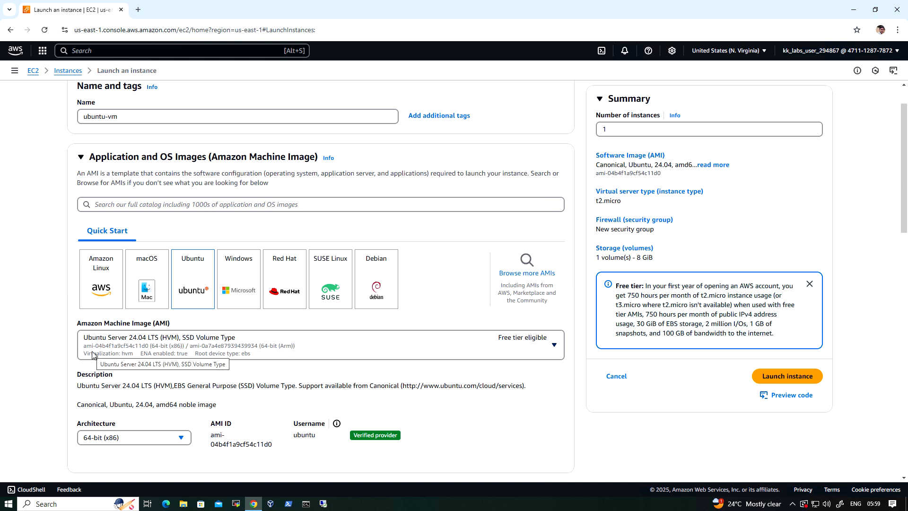
scroll(226, 375, down, 2)
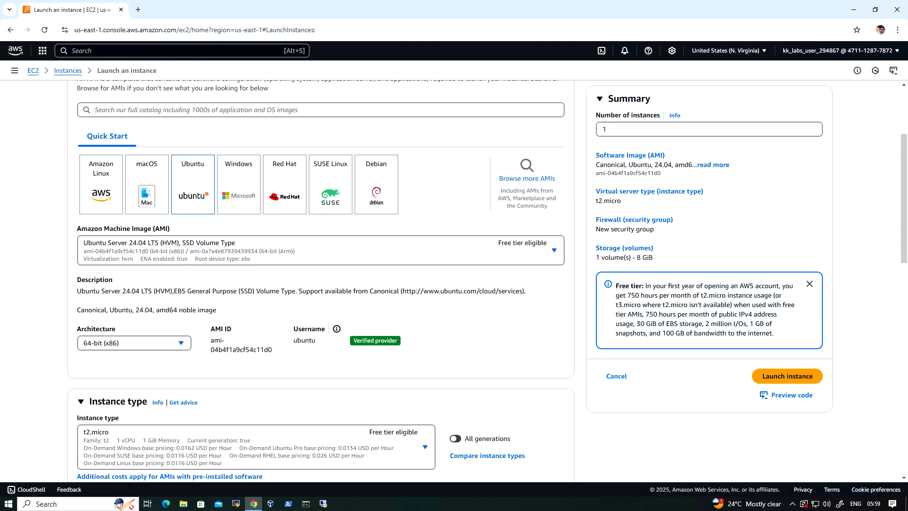
double_click(304, 341)
Step: Review the instance type section and its available sizes, keeping t2.micro selected
scroll(273, 349, down, 2)
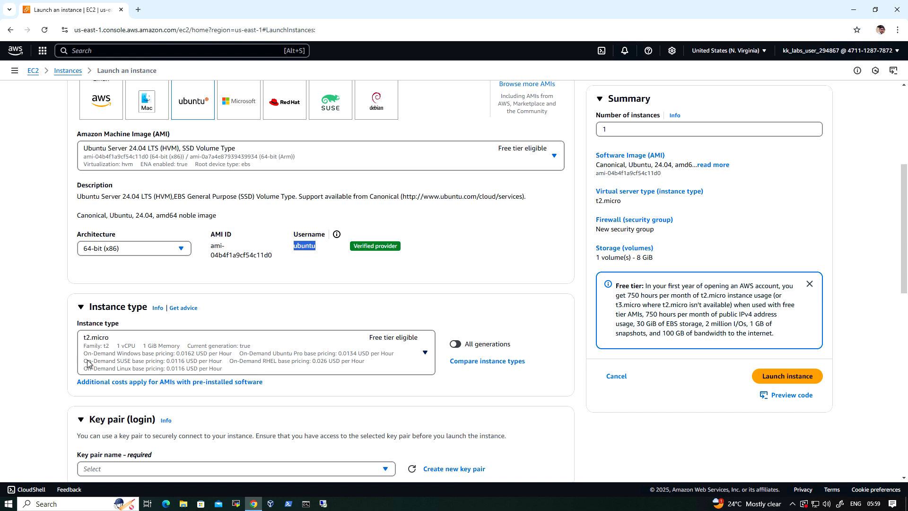
scroll(278, 358, down, 1)
scroll(278, 358, down, 1)
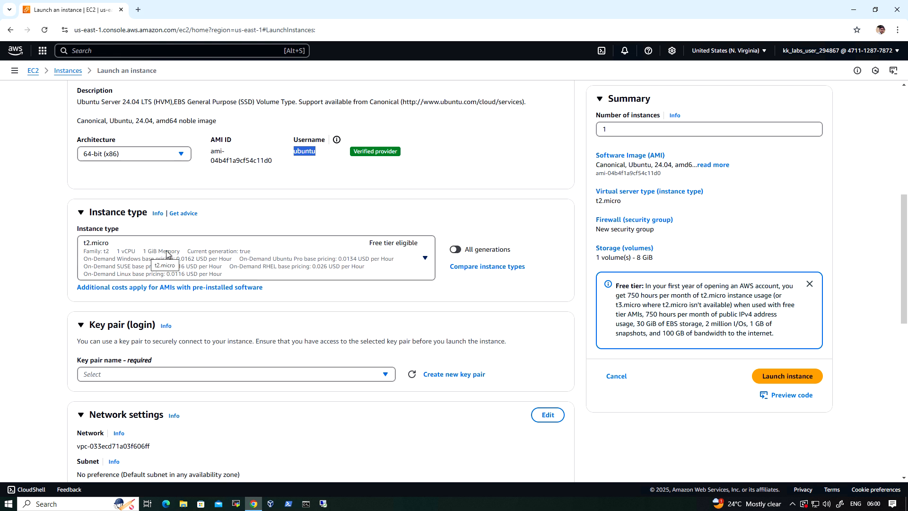
click(425, 259)
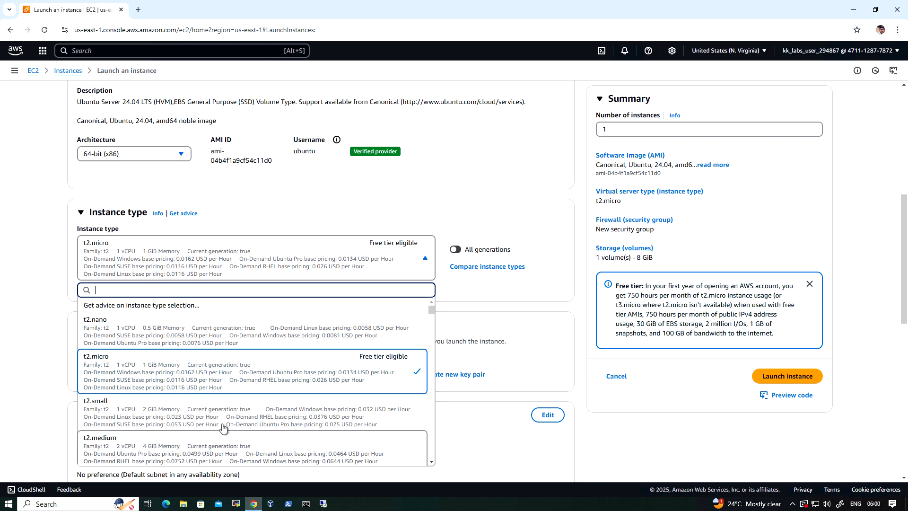
click(491, 221)
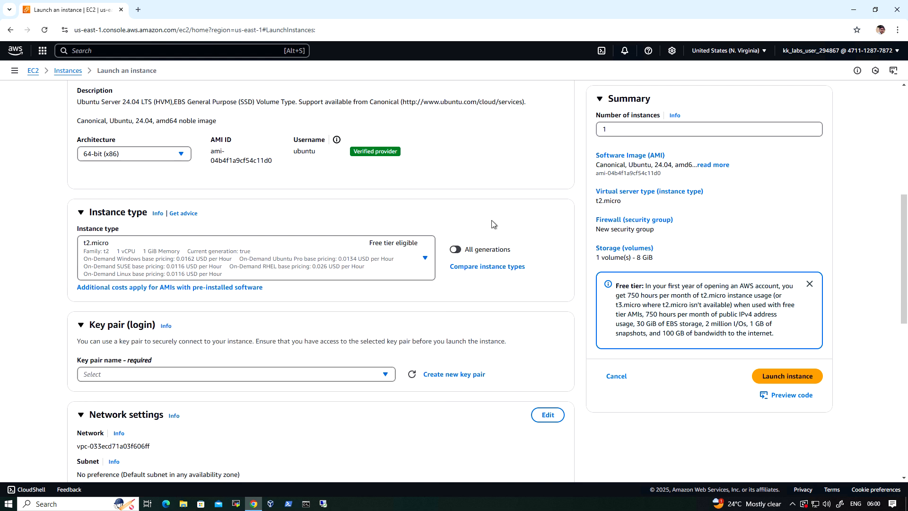
right_click(493, 269)
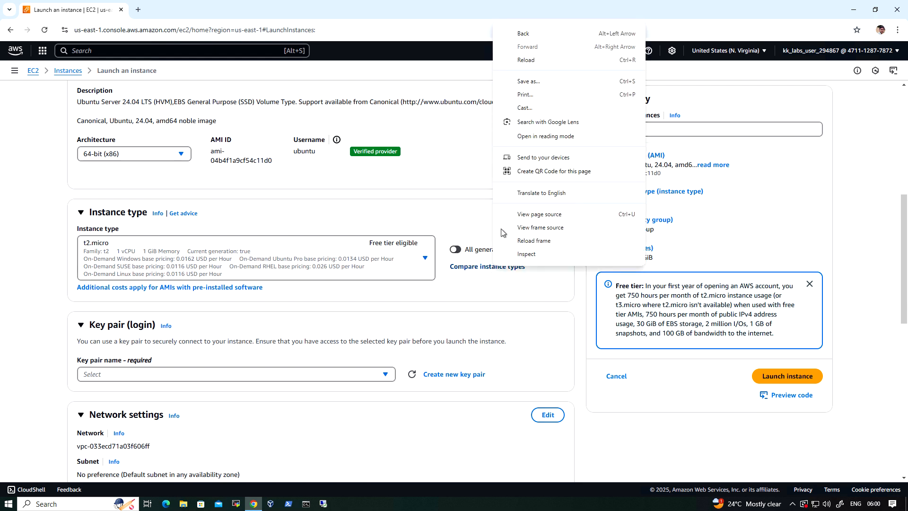
click(472, 292)
Step: Create a new RSA key pair named ec2-instance with the .pem private key format
scroll(475, 295, down, 2)
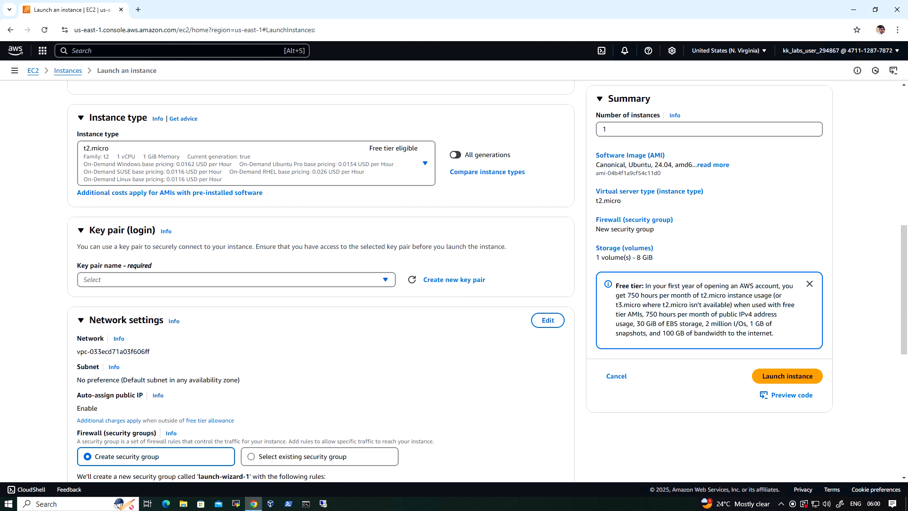
click(386, 279)
click(387, 279)
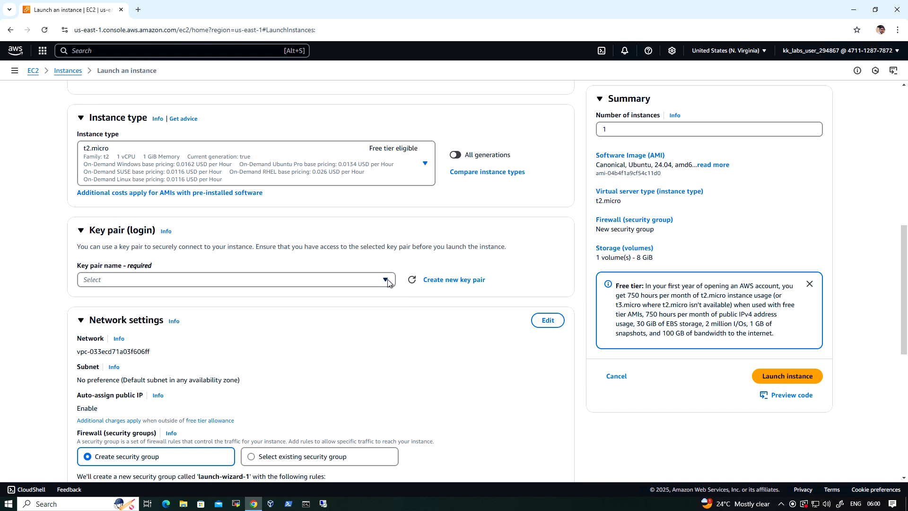
click(459, 282)
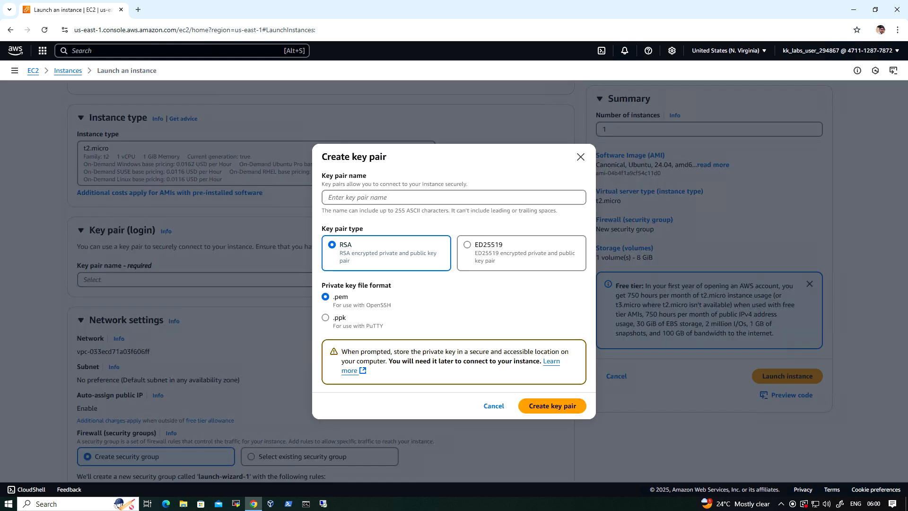
click(453, 198)
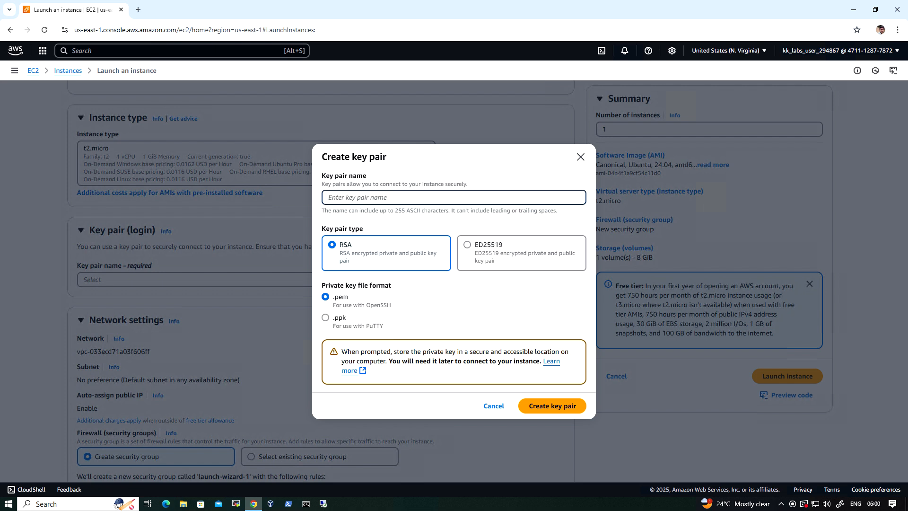
text(ec2-instance)
click(567, 413)
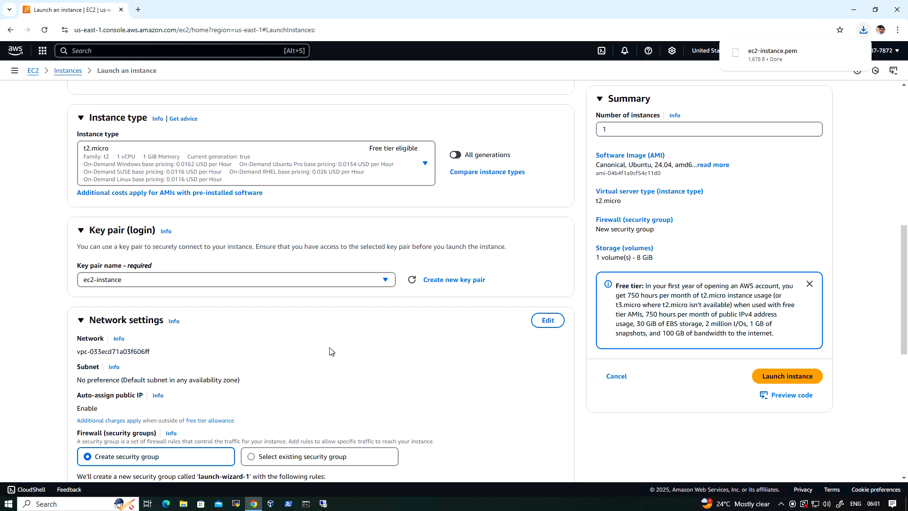
Step: Review the network, firewall and storage settings, keep their defaults, and launch the instance
scroll(376, 340, down, 2)
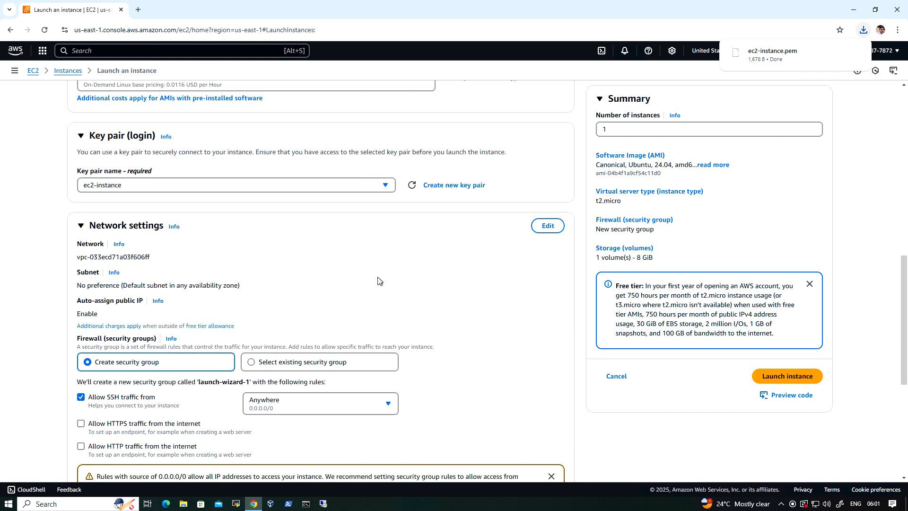
scroll(297, 266, down, 1)
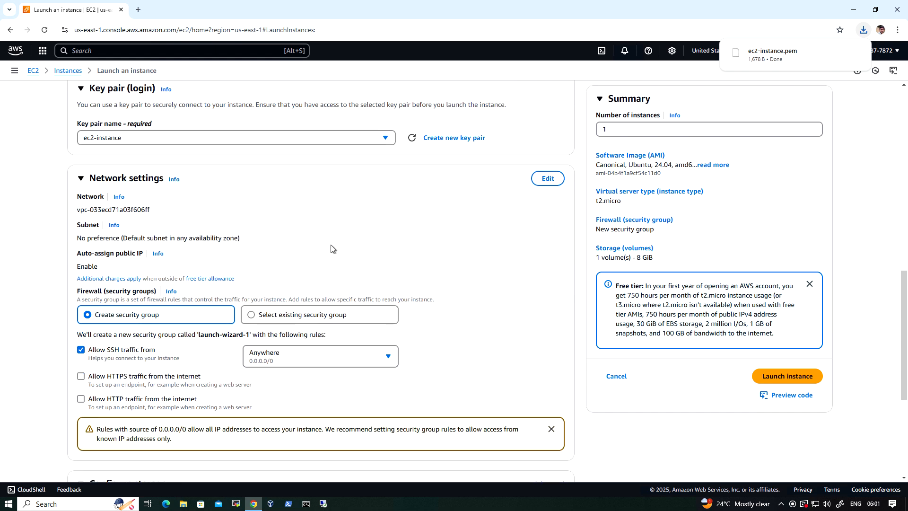
scroll(343, 249, down, 1)
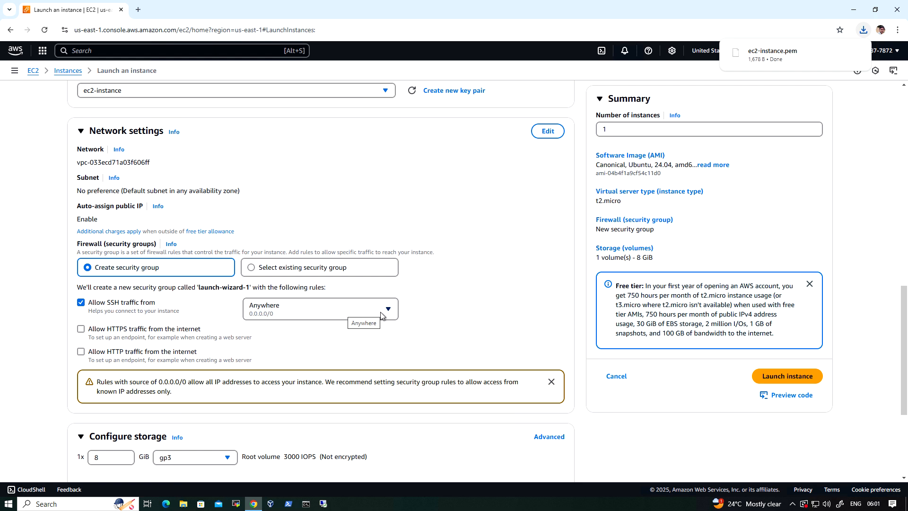
scroll(382, 315, down, 1)
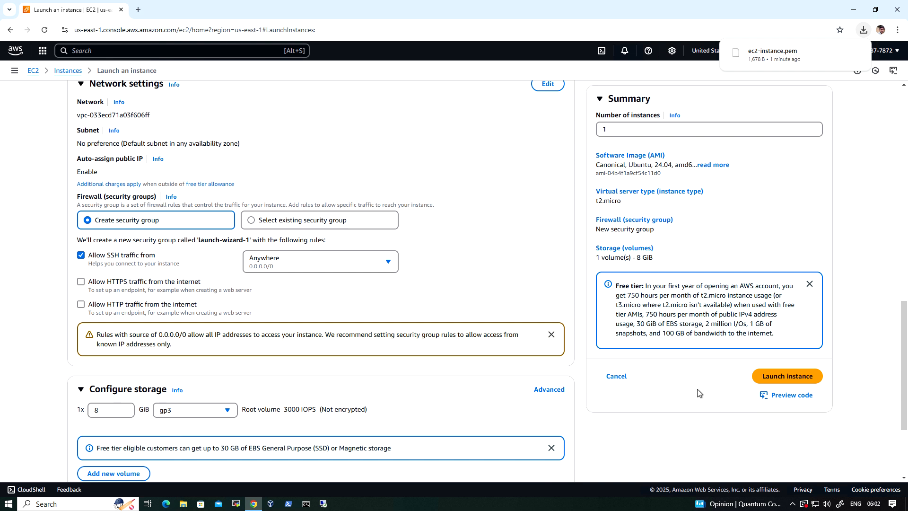
click(797, 378)
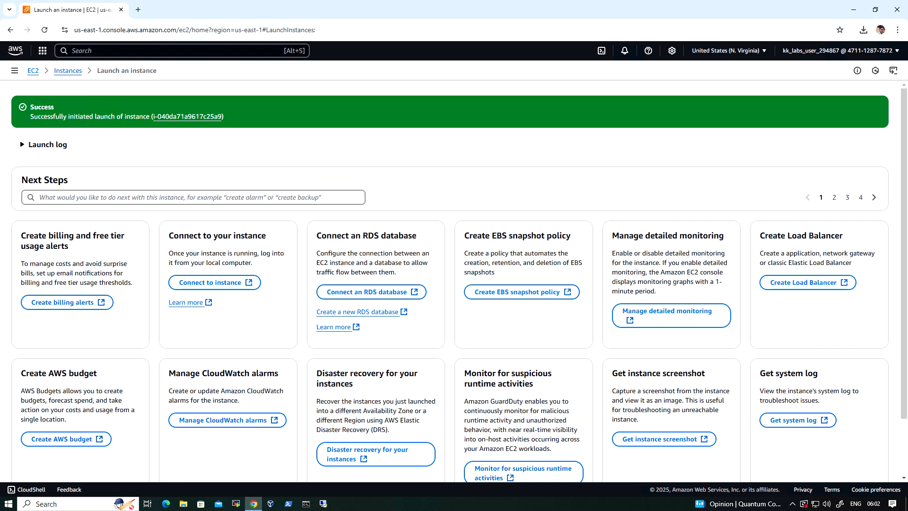
Step: Open the newly launched instance in the Instances list and examine its state and public address columns
click(185, 116)
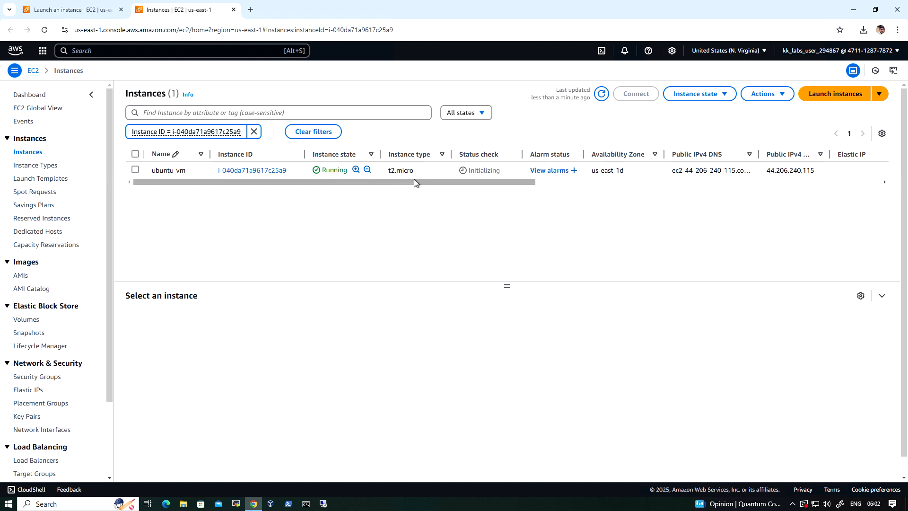
drag(413, 181, 546, 177)
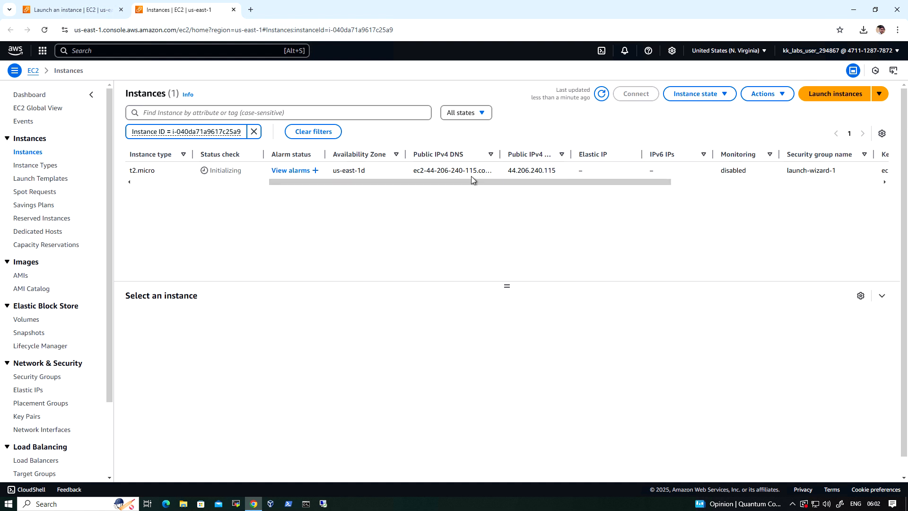
drag(474, 182, 216, 194)
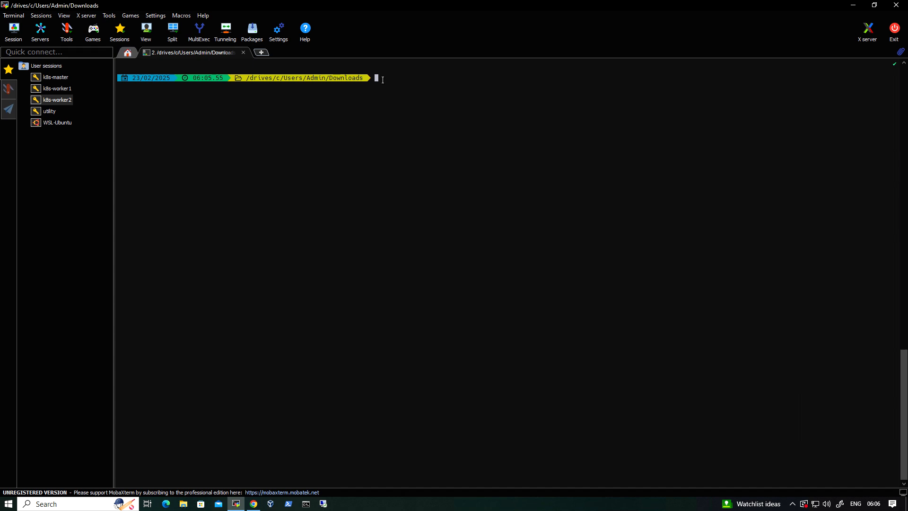
Step: In the MobaXterm terminal, list the Downloads folder and run chmod 400 on ec2-instance.pem
text(ls)
key(Return)
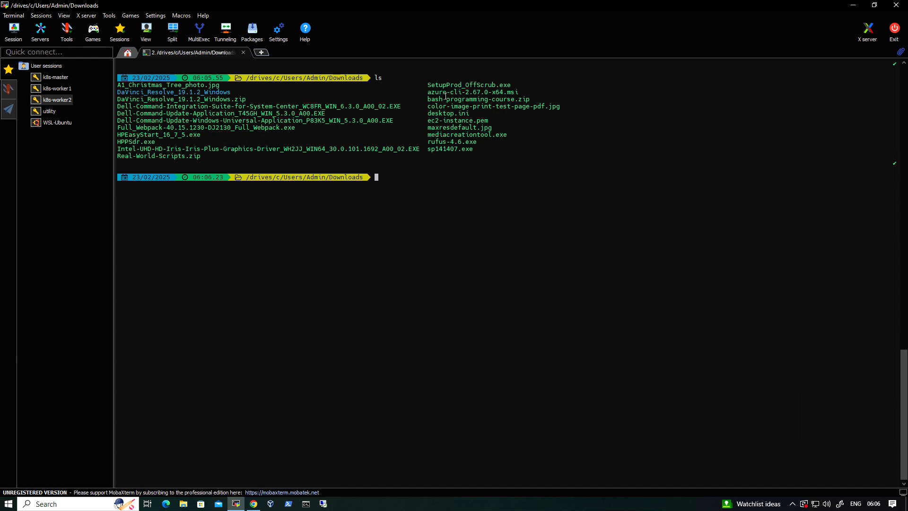
double_click(461, 121)
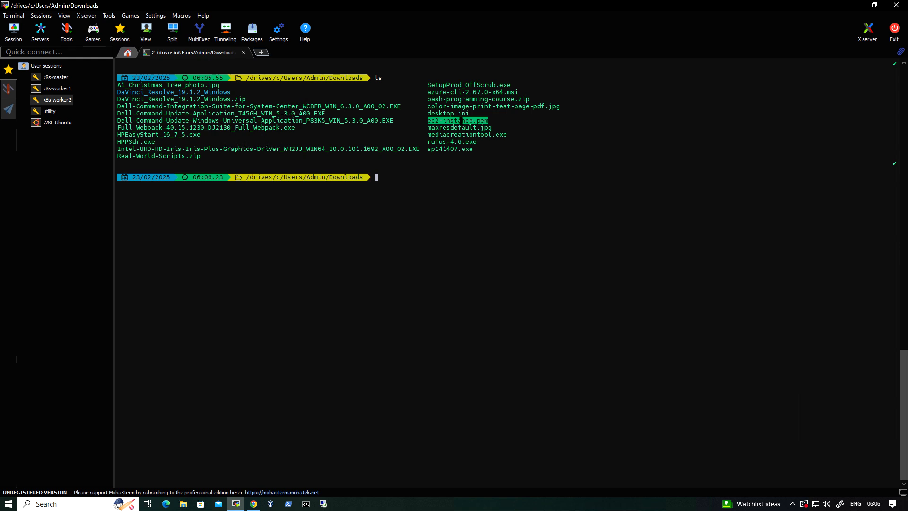
text(chmod 400)
right_click(461, 121)
key(Return)
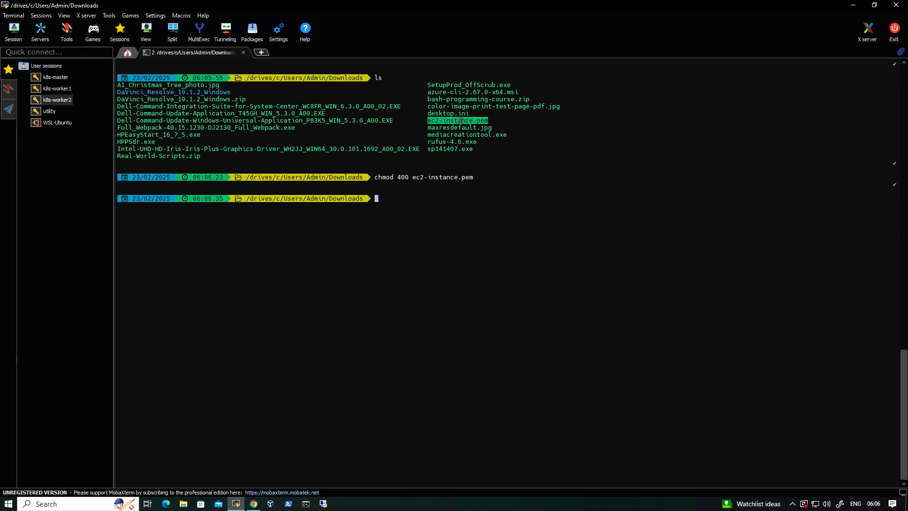
Step: Enter the beginning of the SSH command, ssh -i ec2-instance.pem ubuntu@, leaving the host address open
text(ssh -i ec2)
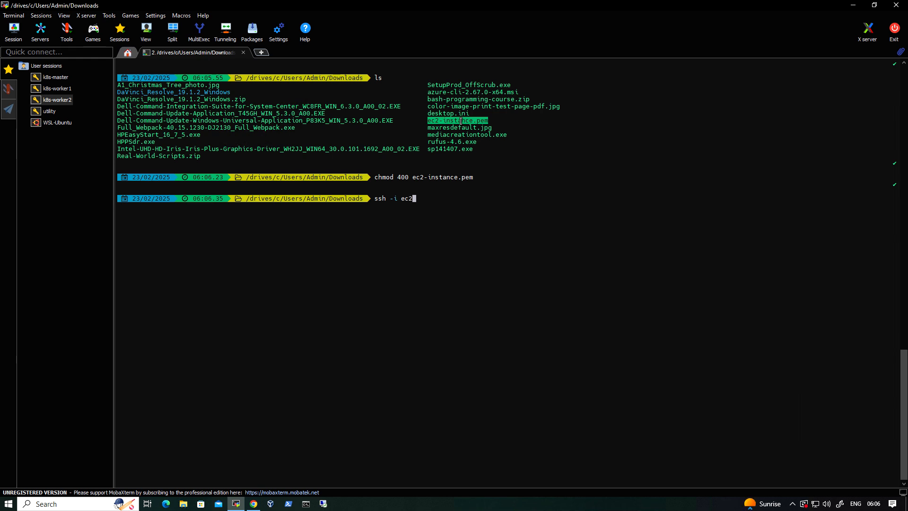
key(BackSpace)
key(BackSpace)
key(BackSpace)
right_click(460, 121)
text(ubuntu@)
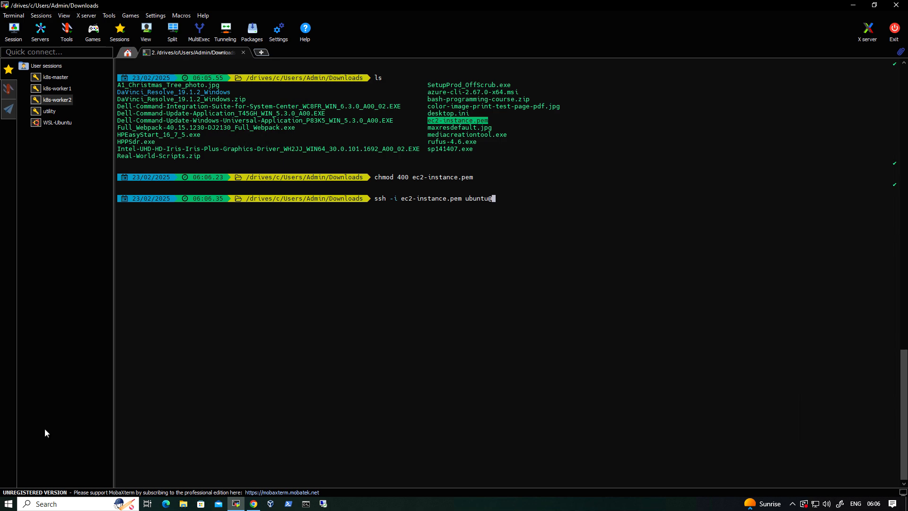
Step: Copy ubuntu-vm's public IPv4 address from the EC2 console in Chrome, append it to the SSH command in MobaXterm, and connect
click(254, 504)
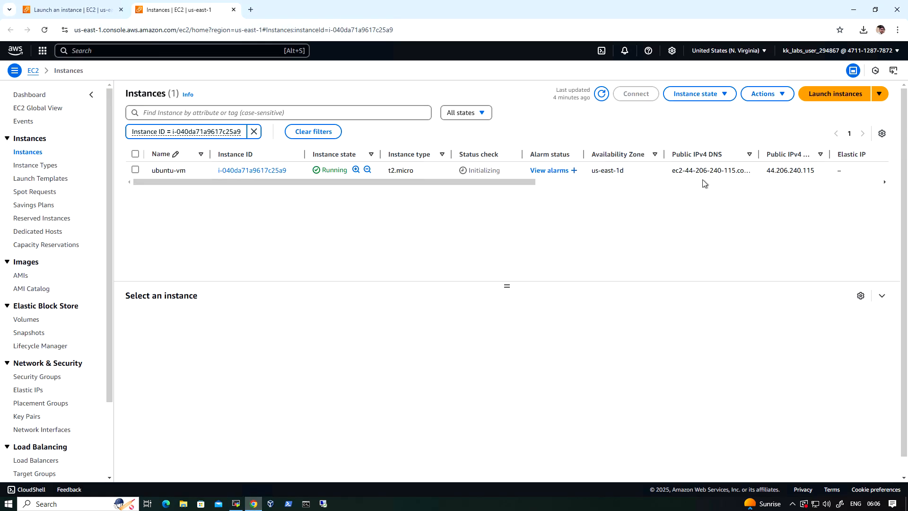
drag(821, 170, 767, 174)
key(ctrl+c)
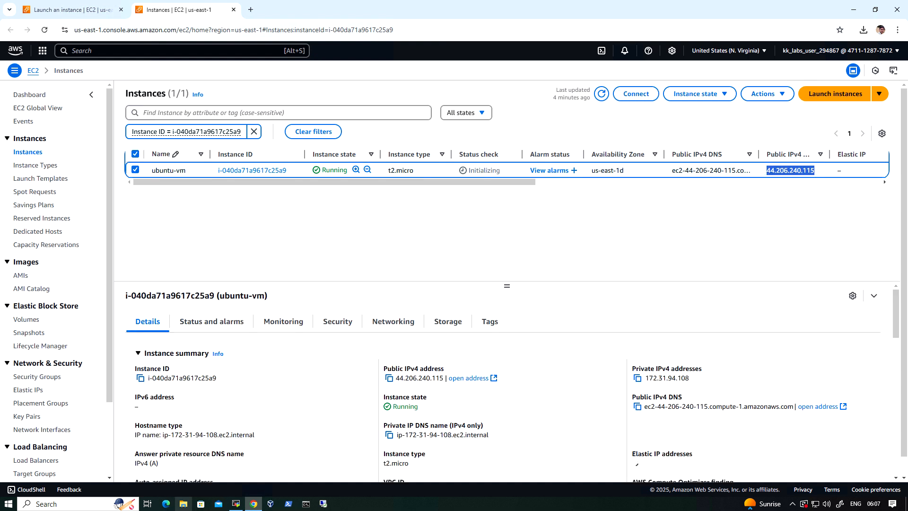
click(236, 503)
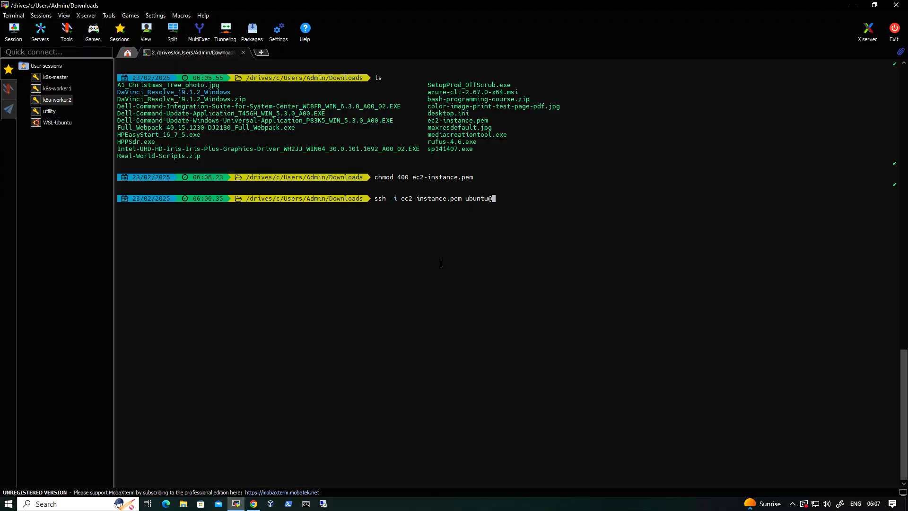
right_click(513, 184)
key(Return)
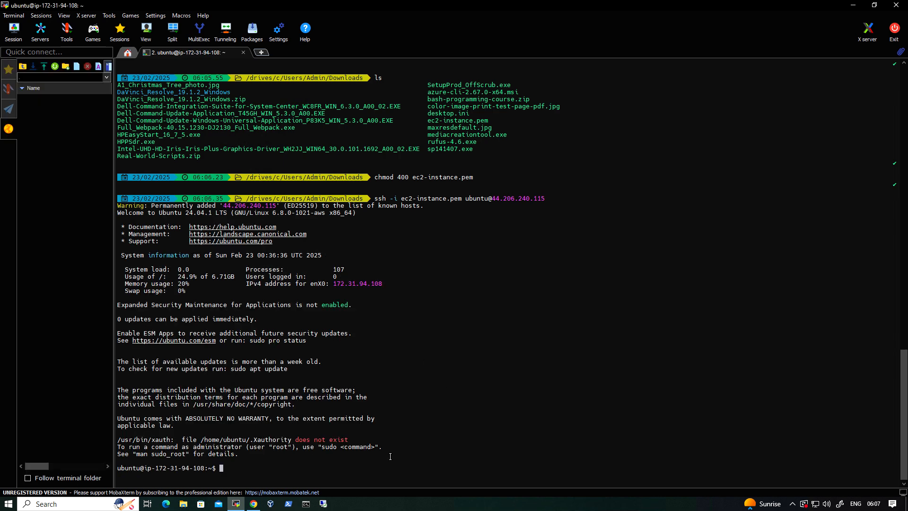
Step: Clear the terminal and display the contents of /etc/os-release on the remote machine
text(clear)
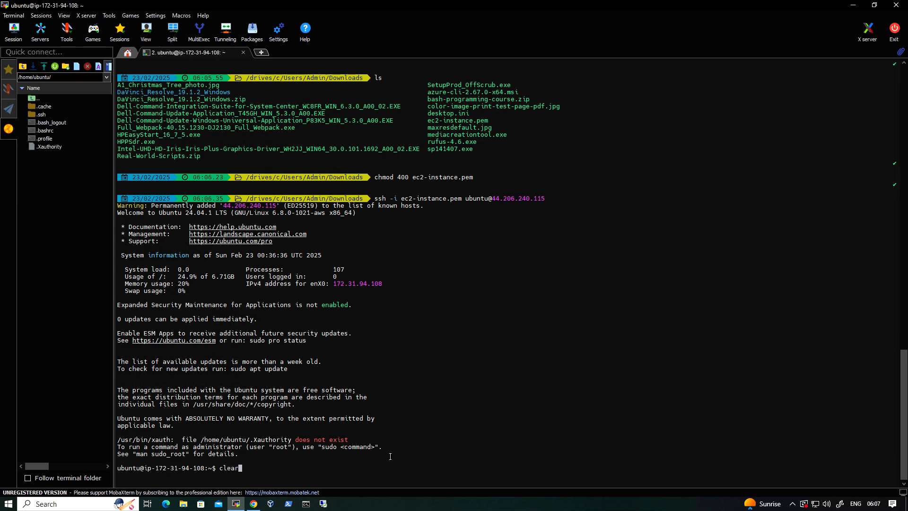
key(Return)
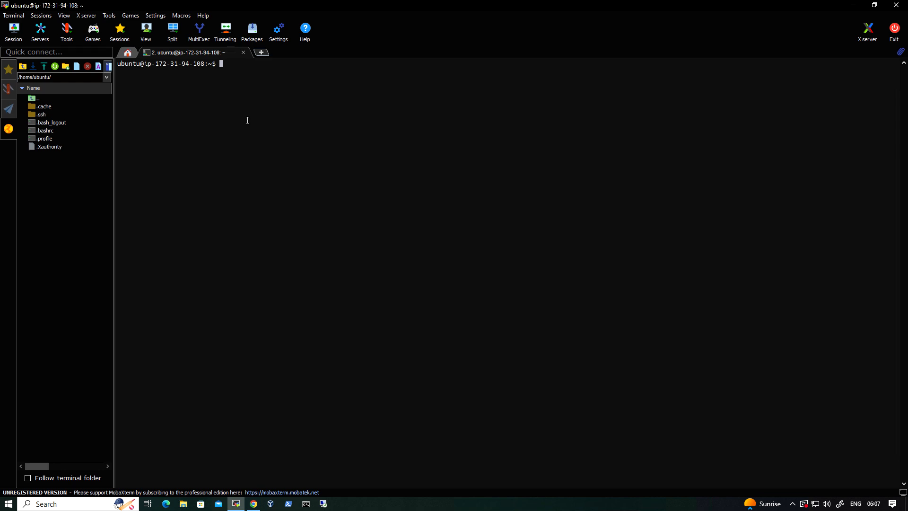
text(cat /etc/os)
key(Tab)
key(Return)
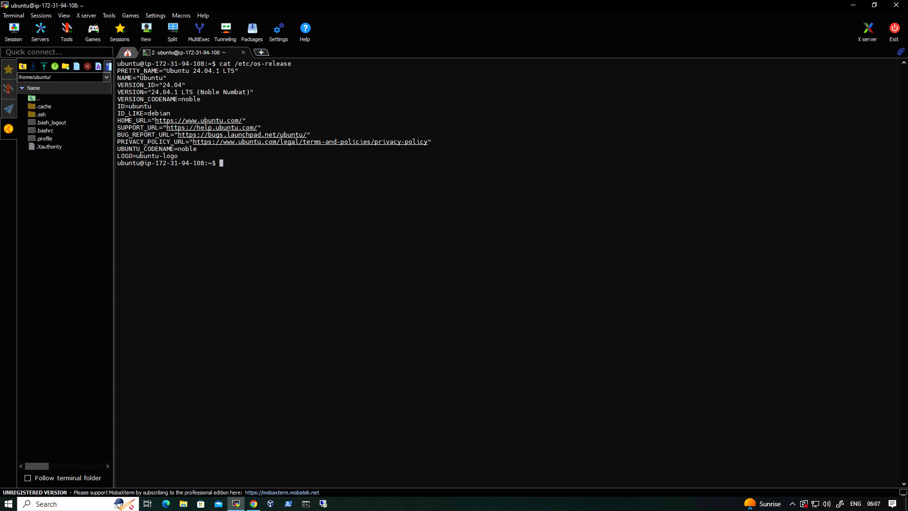
Step: Switch back to the EC2 Instances page in Chrome
key(alt+Tab)
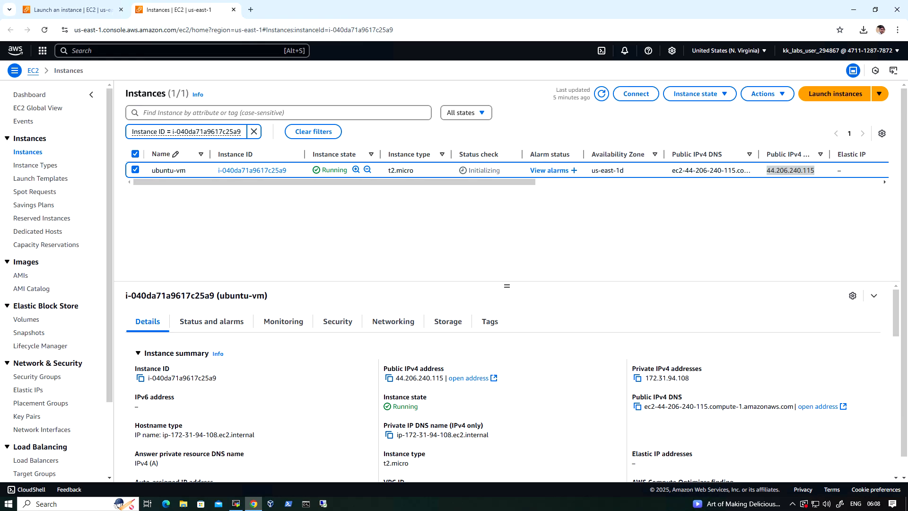